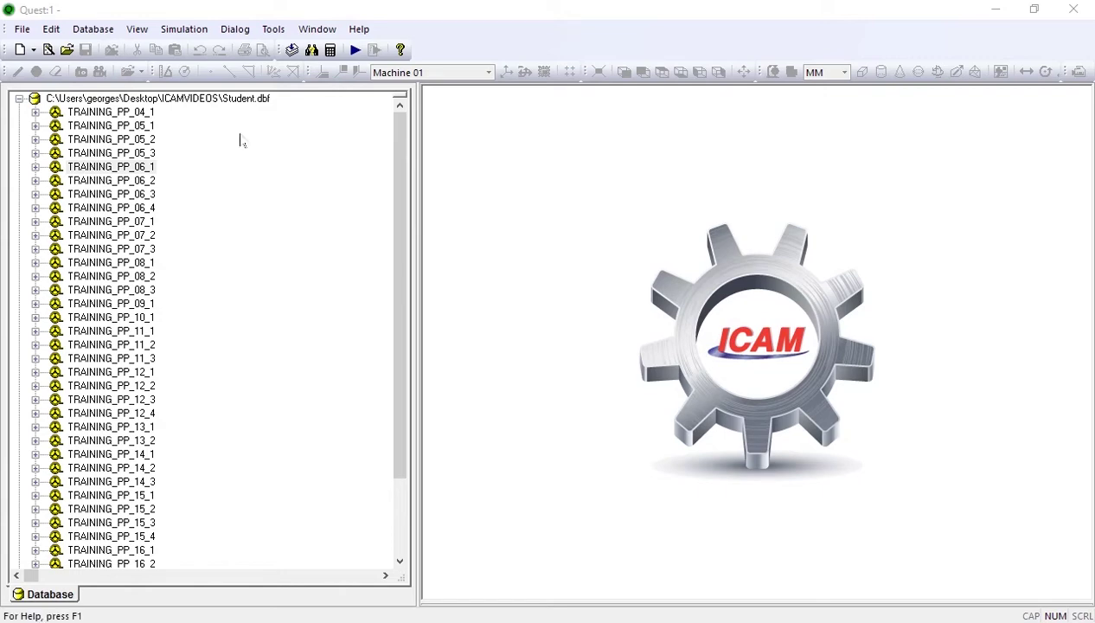
Open the TRAINING_PP_06_1 post and process Creo_4-axes_test.ncl.1 with it in Gener.
double_click(130, 166)
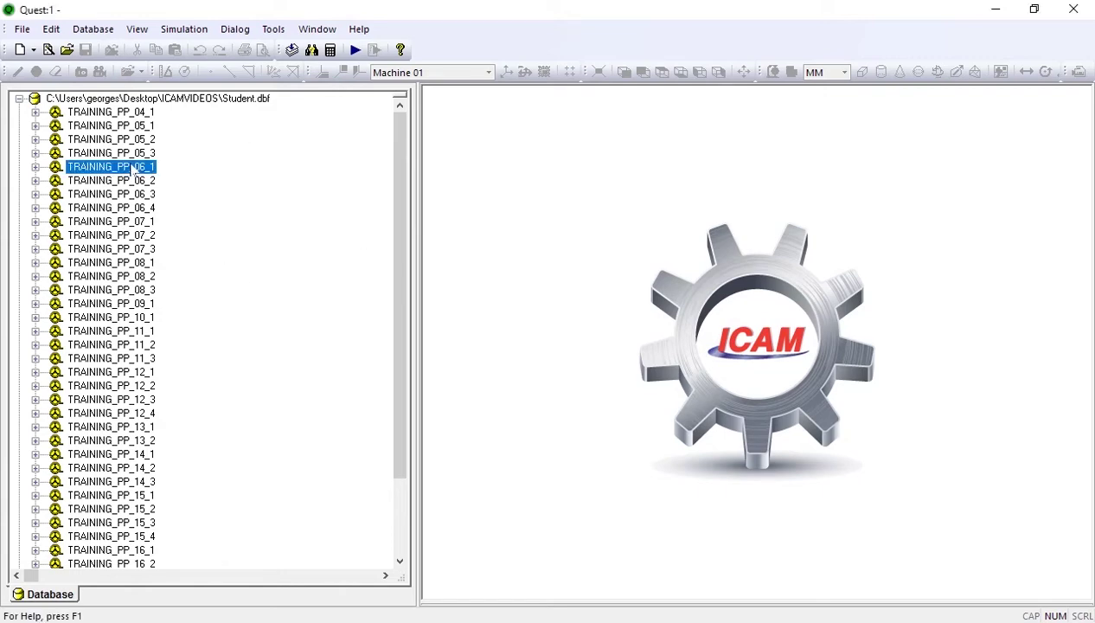
left_click(354, 50)
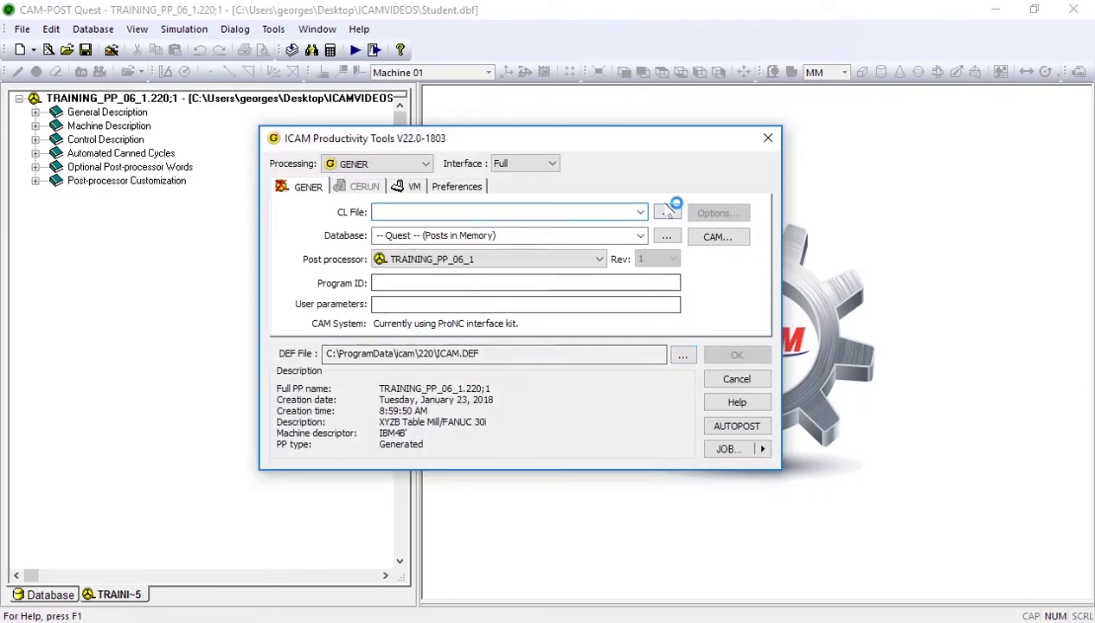
left_click(640, 211)
left_click(642, 237)
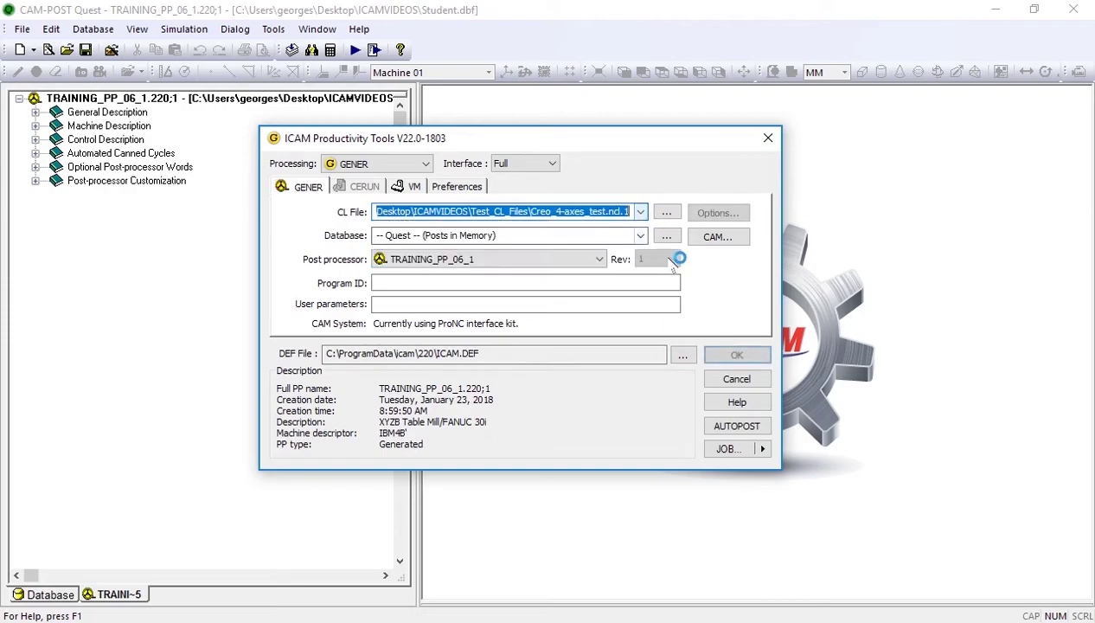
left_click(746, 354)
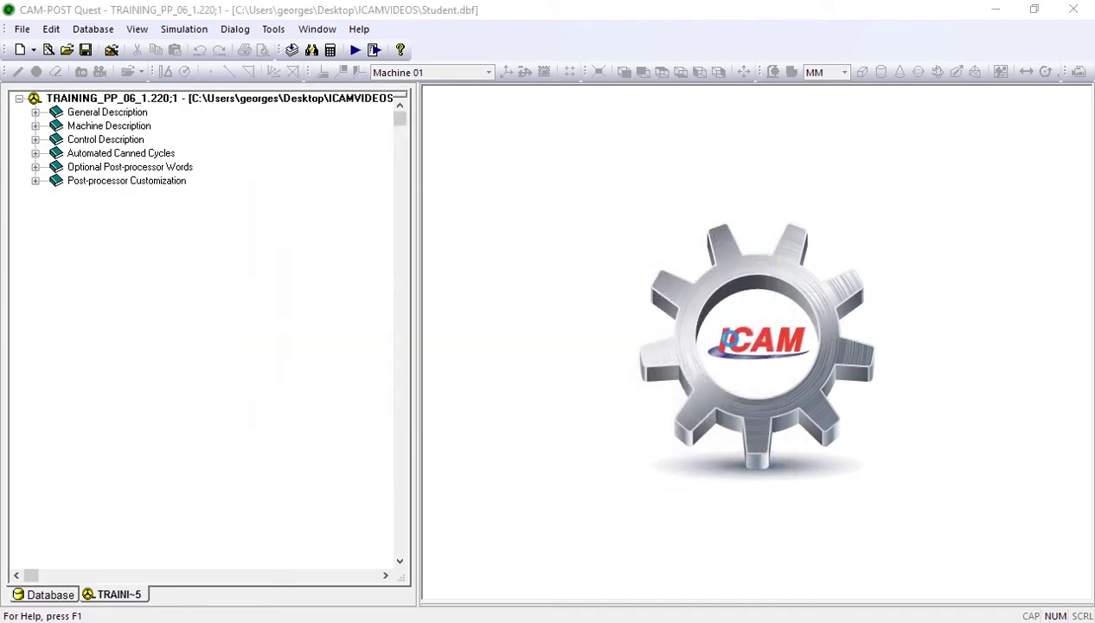
left_click(428, 50)
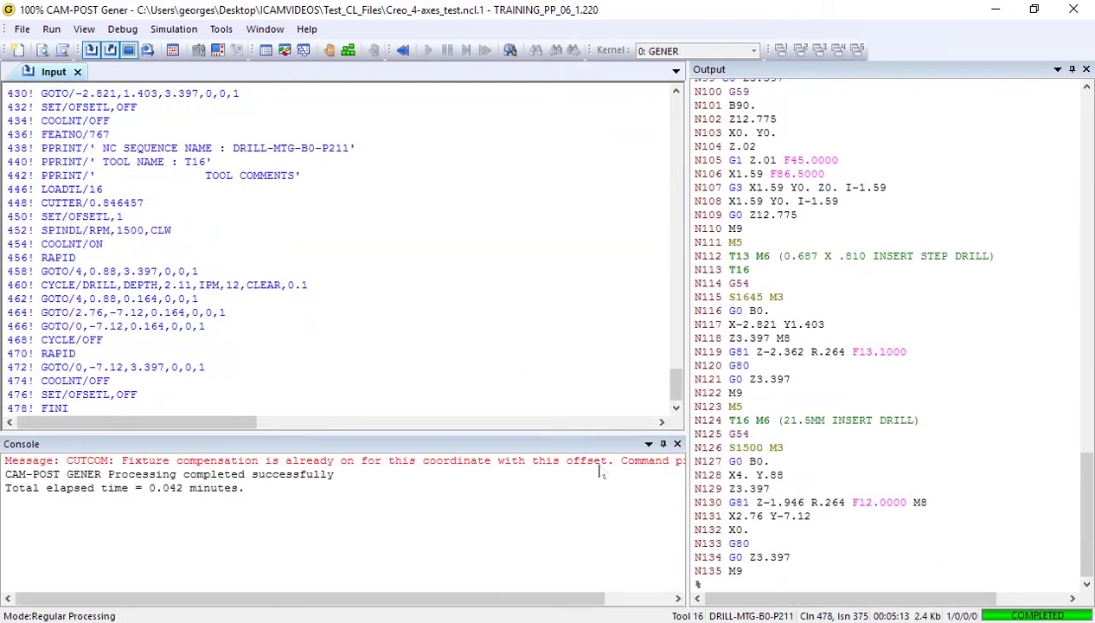
mouse_move(740, 532)
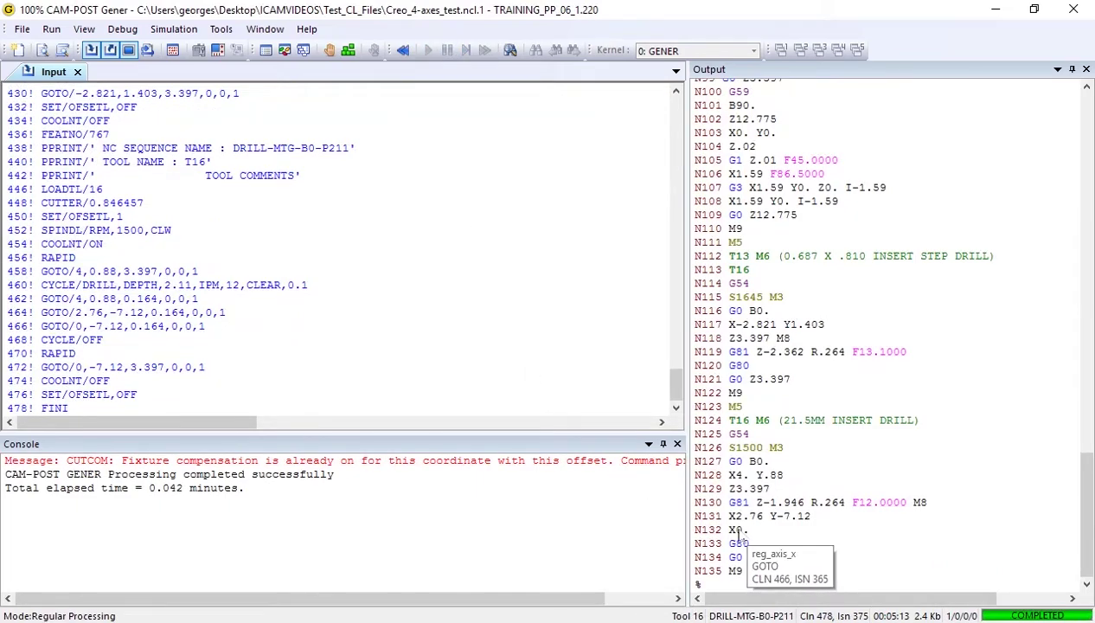
scroll(831, 501, "up", 11)
scroll(826, 504, "up", 13)
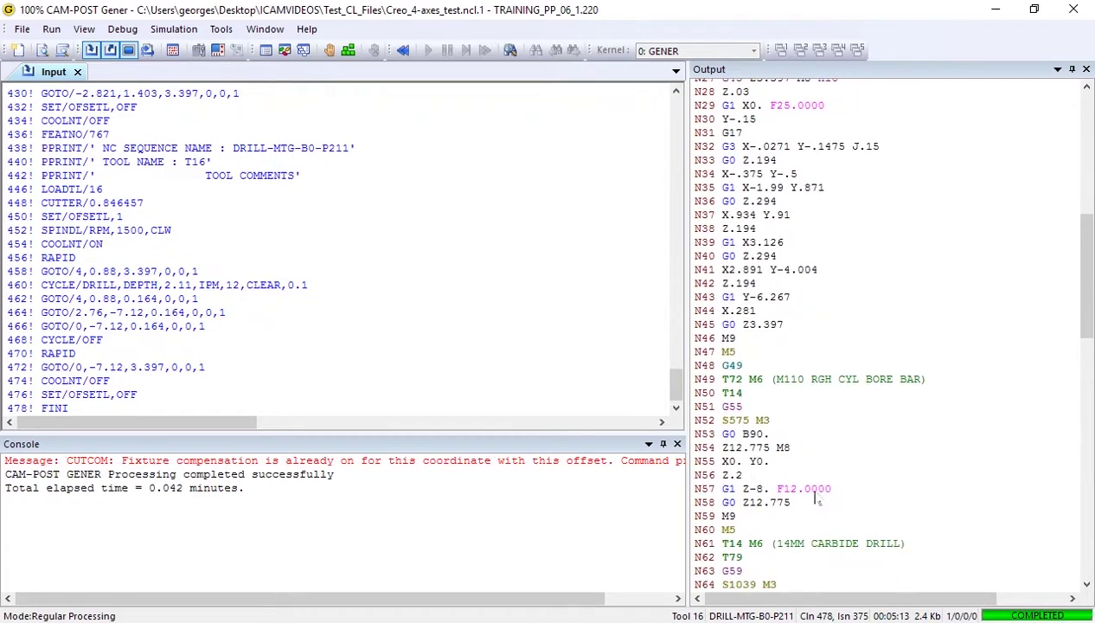
scroll(785, 467, "up", 12)
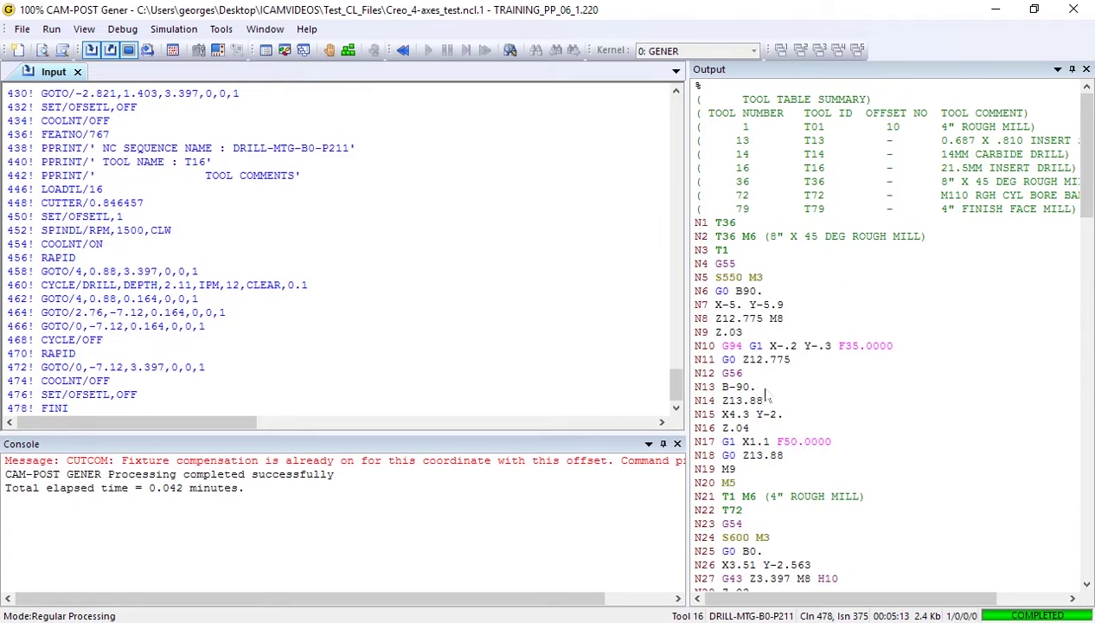
scroll(764, 394, "down", 4)
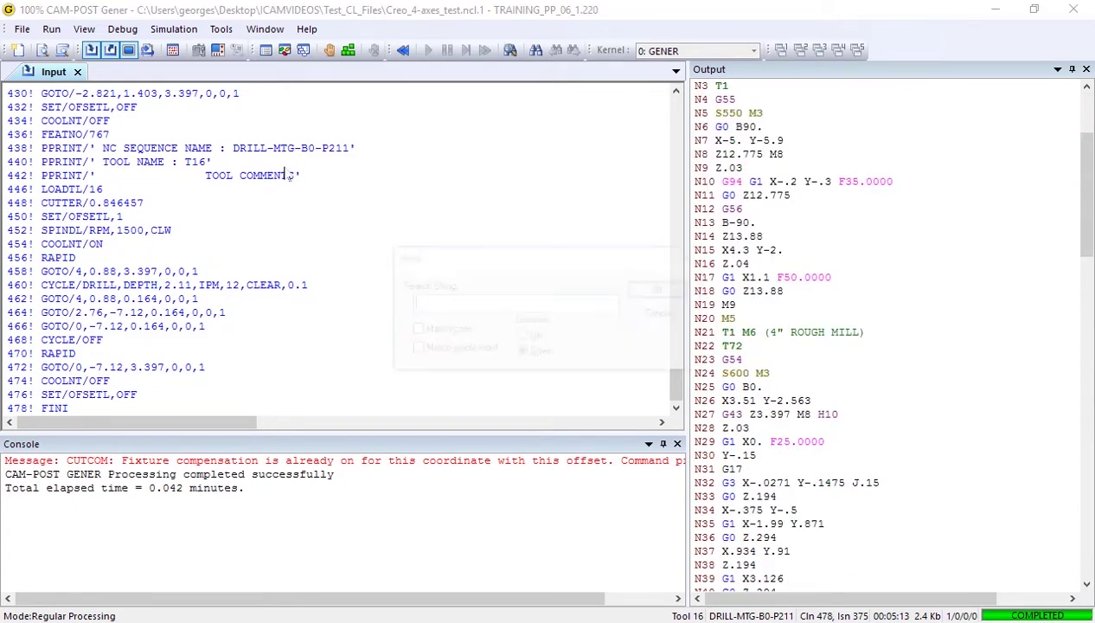
Search the input listing for LOADTL and inspect the first tool load, LOADTL/36 on line 38.
key("ctrl+f")
type("LO")
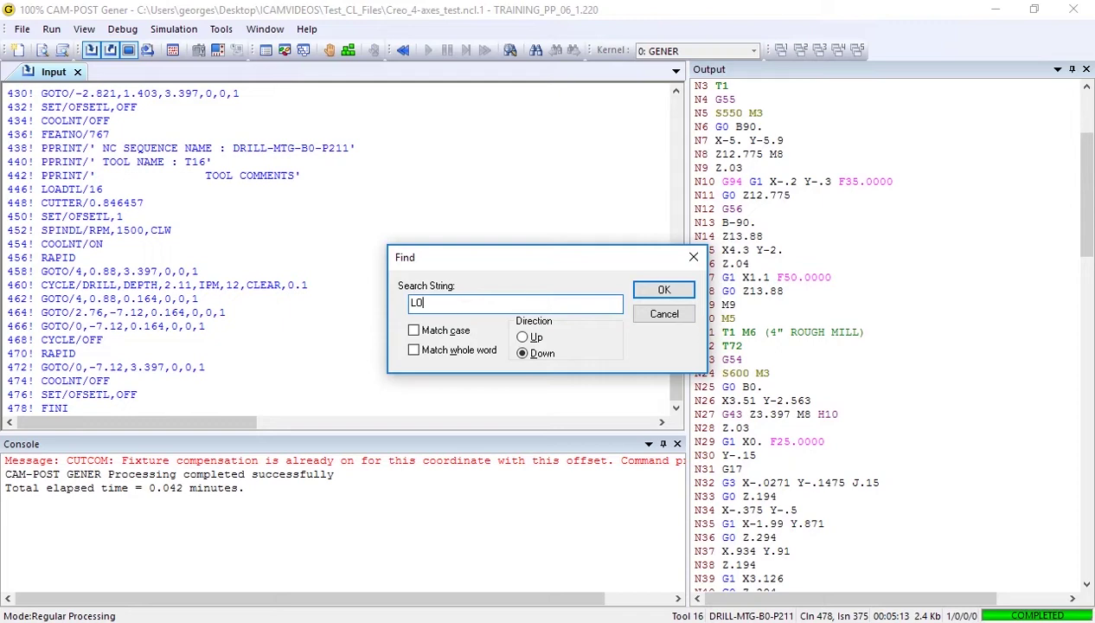
type("PAADTL")
key("Return")
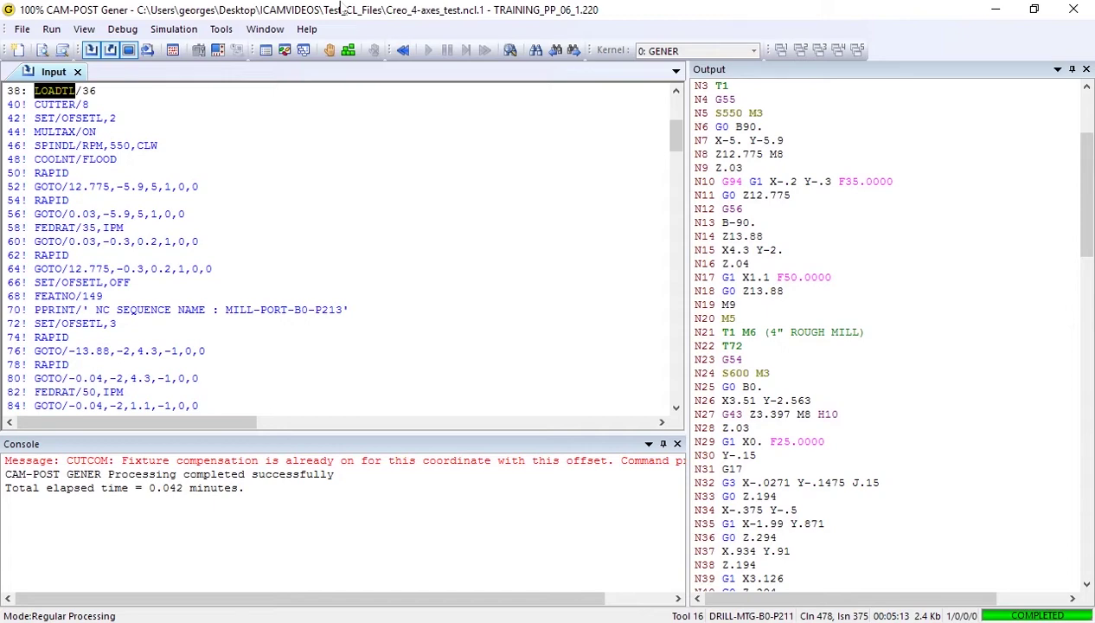
scroll(338, 390, "down", 5)
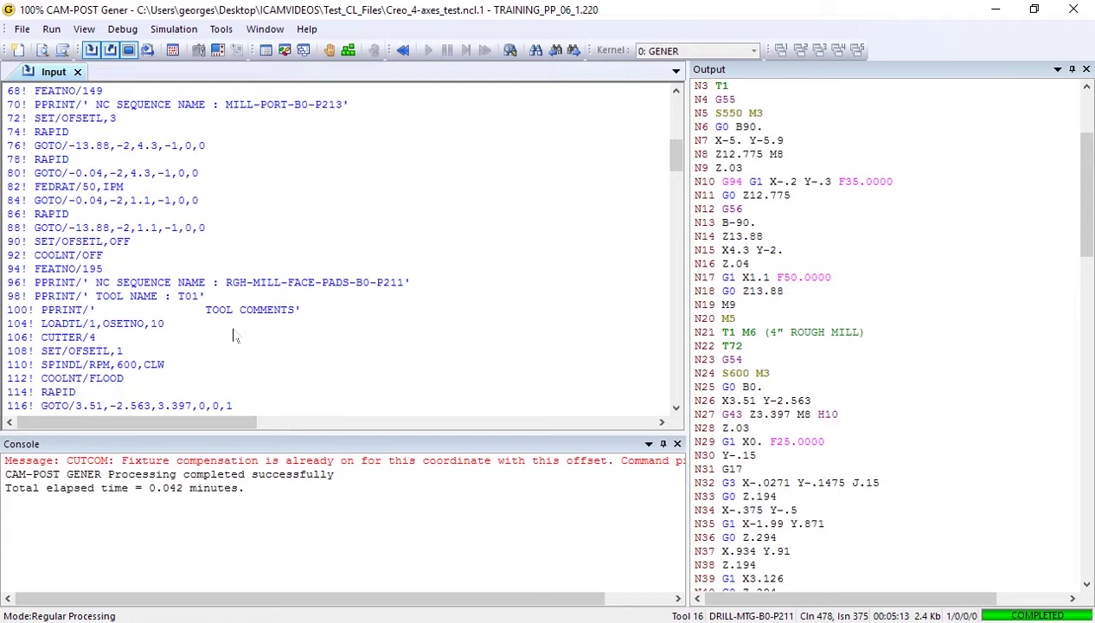
left_click(164, 328)
scroll(177, 336, "up", 4)
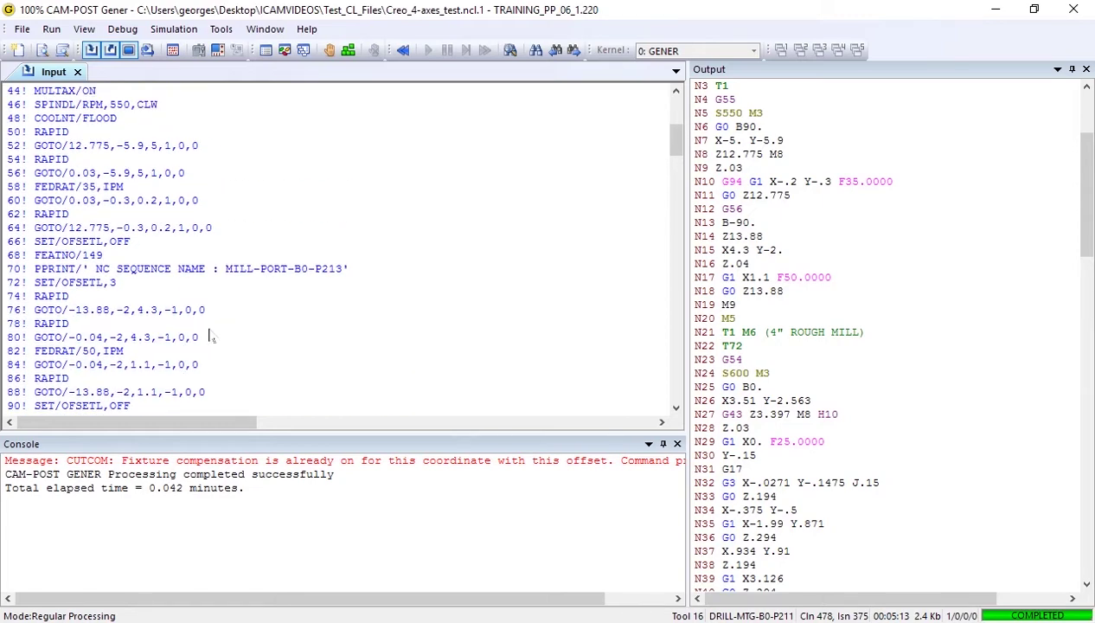
scroll(210, 337, "up", 2)
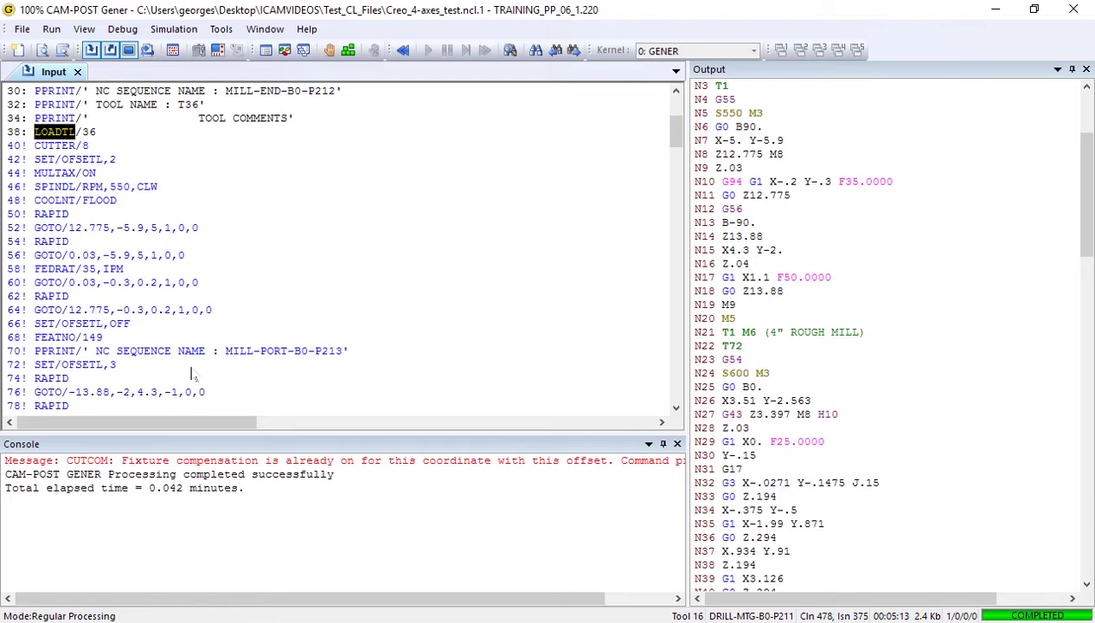
scroll(886, 333, "up", 2)
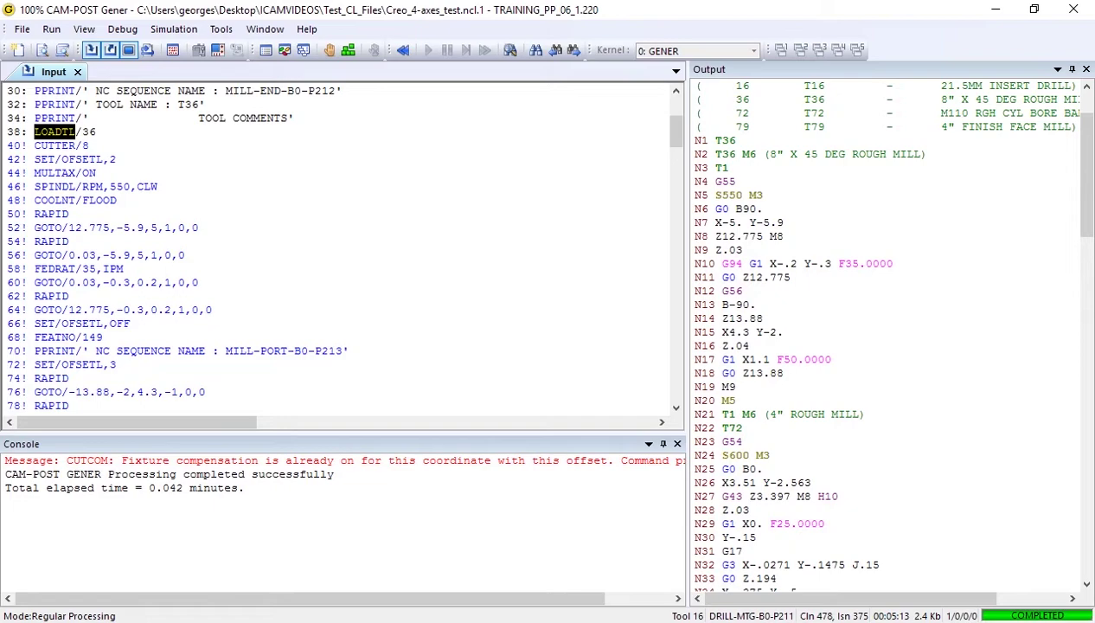
Back in Quest, make tool length compensation default to the tool number as its offset.
left_click(1073, 9)
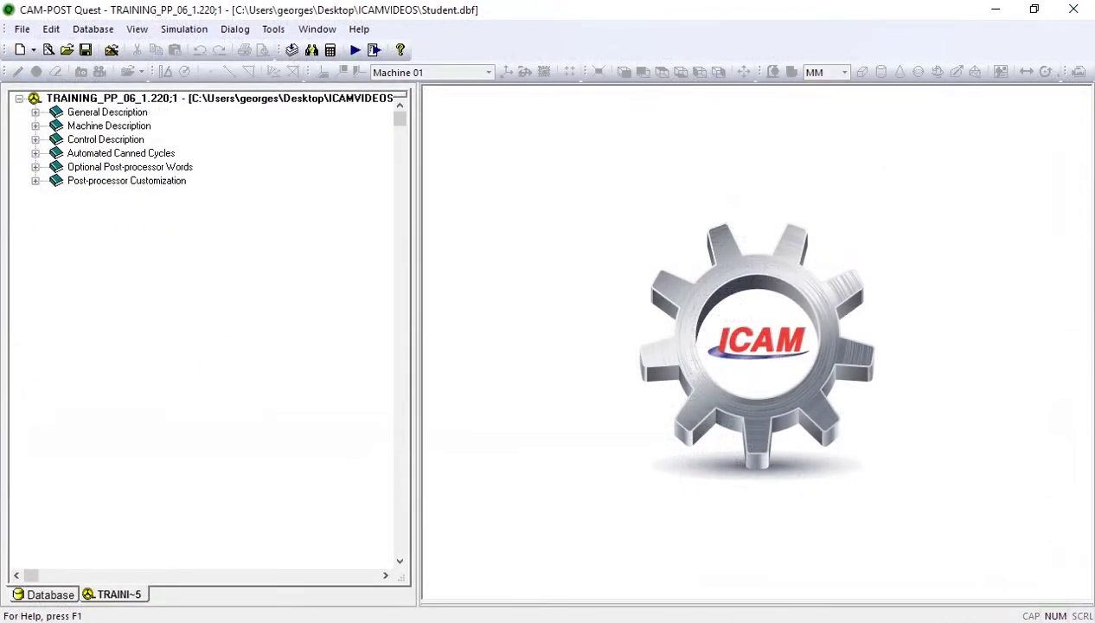
left_click(34, 140)
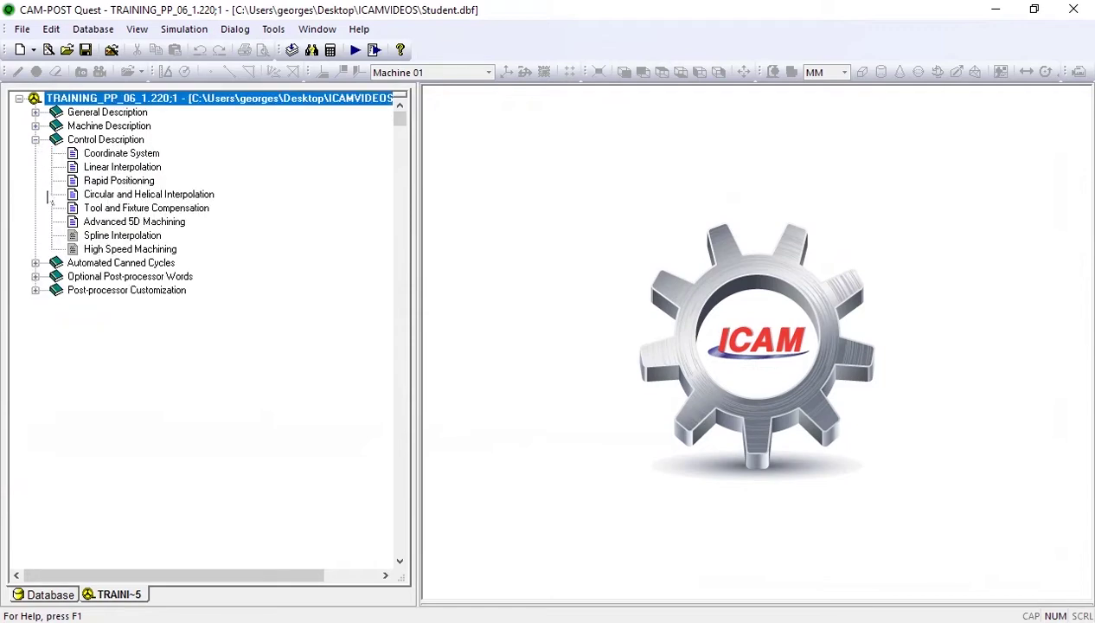
left_click(88, 209)
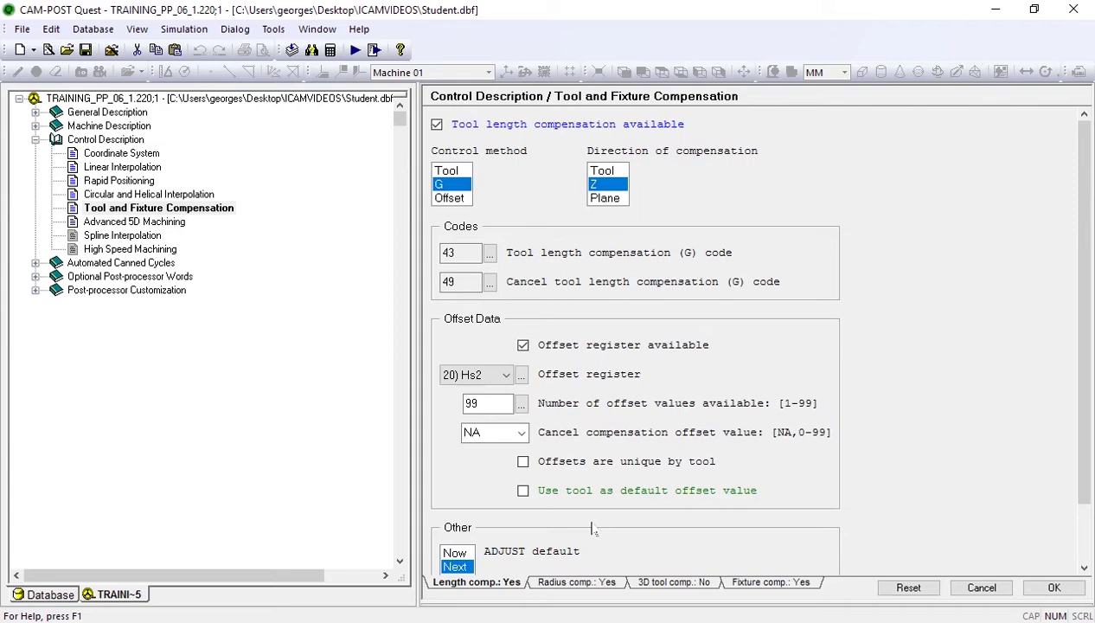
left_click(523, 491)
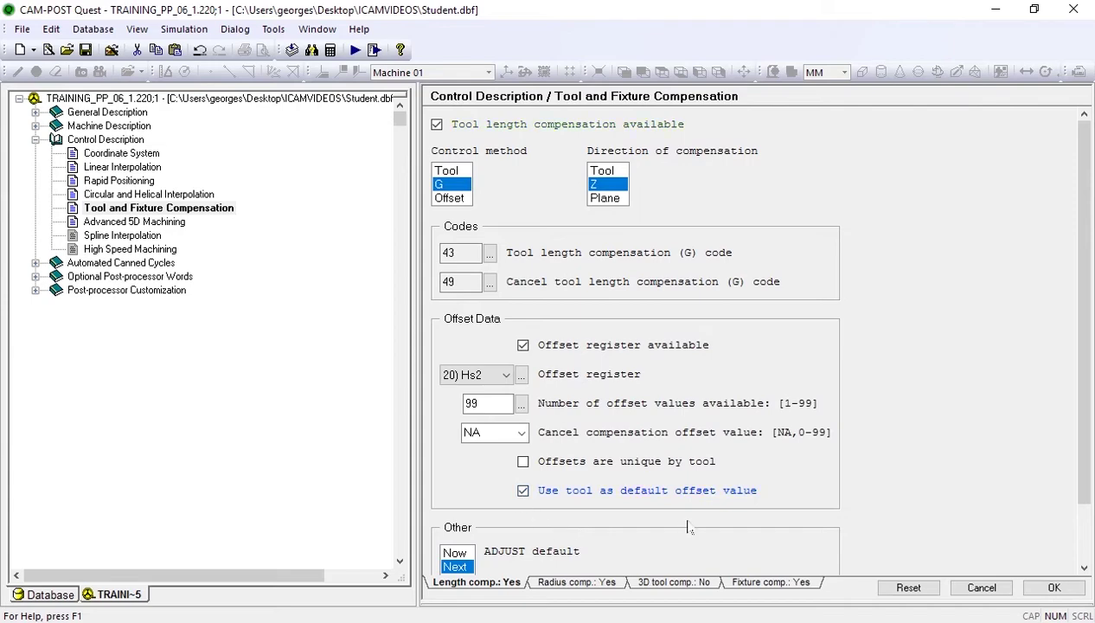
left_click(766, 582)
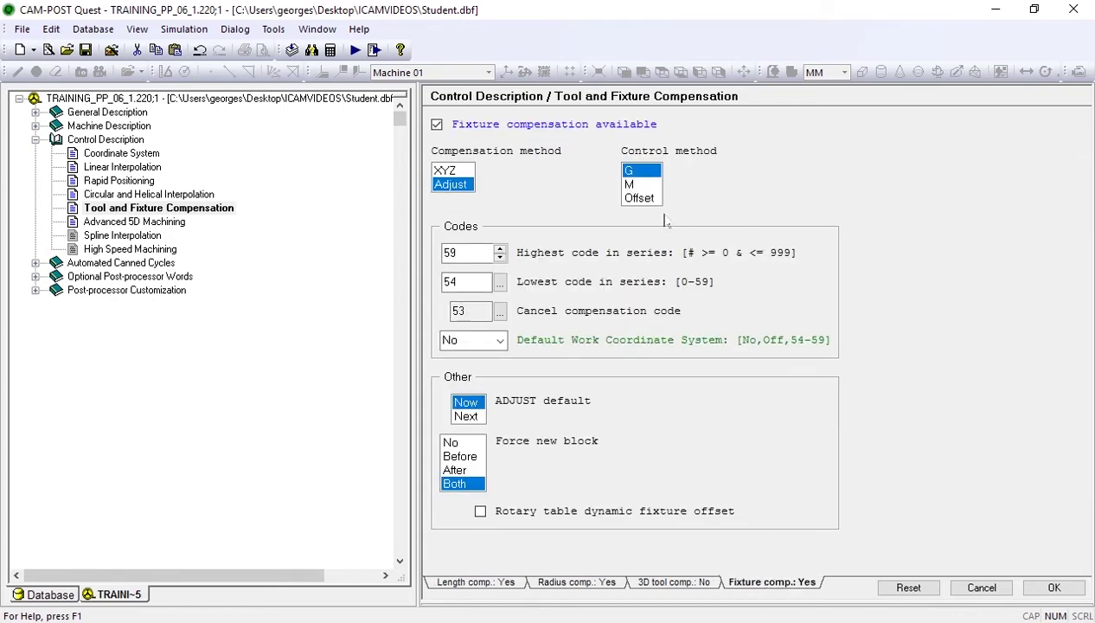
Switch fixture compensation to the Offset control method and bring up the offset register list.
left_click(640, 199)
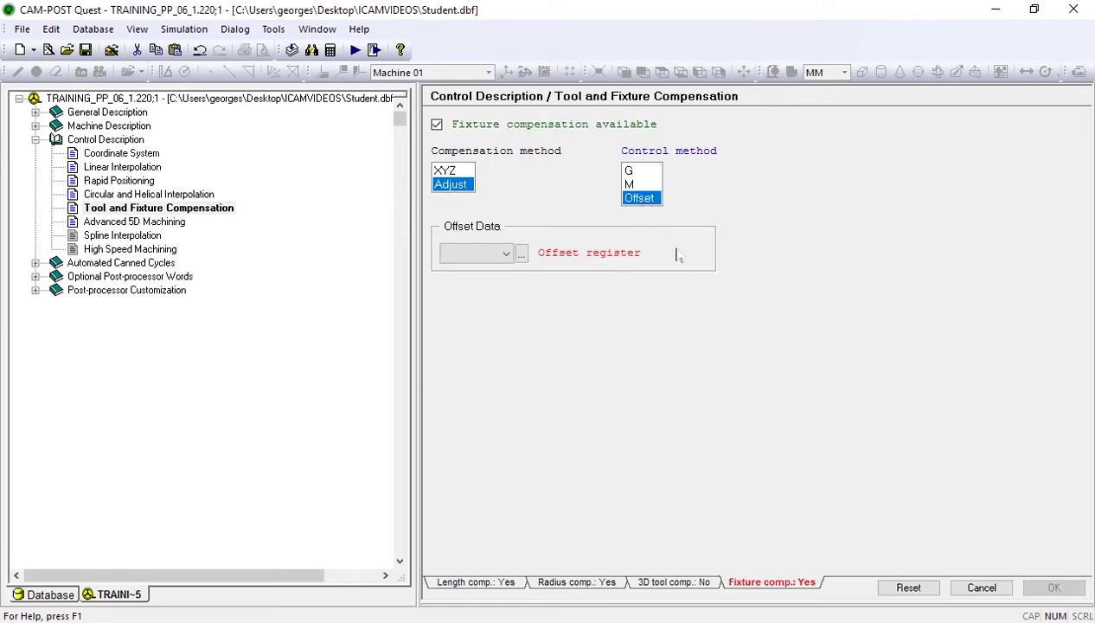
left_click(521, 253)
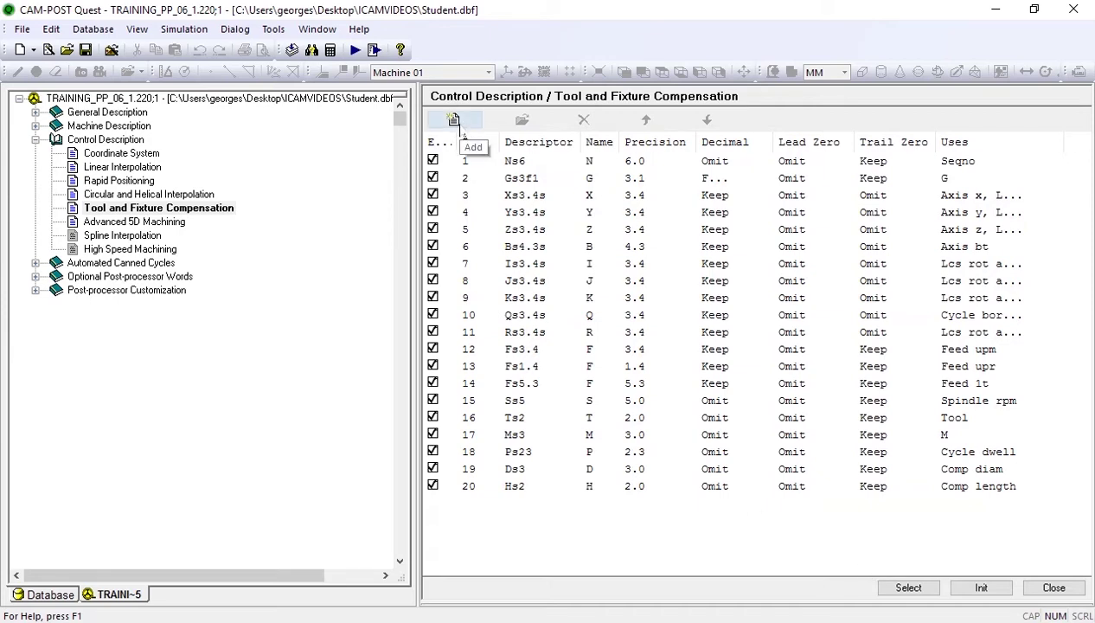
Add a special register with prefix 'G54.1 P', test value 1, and leading zeros omitted.
left_click(459, 125)
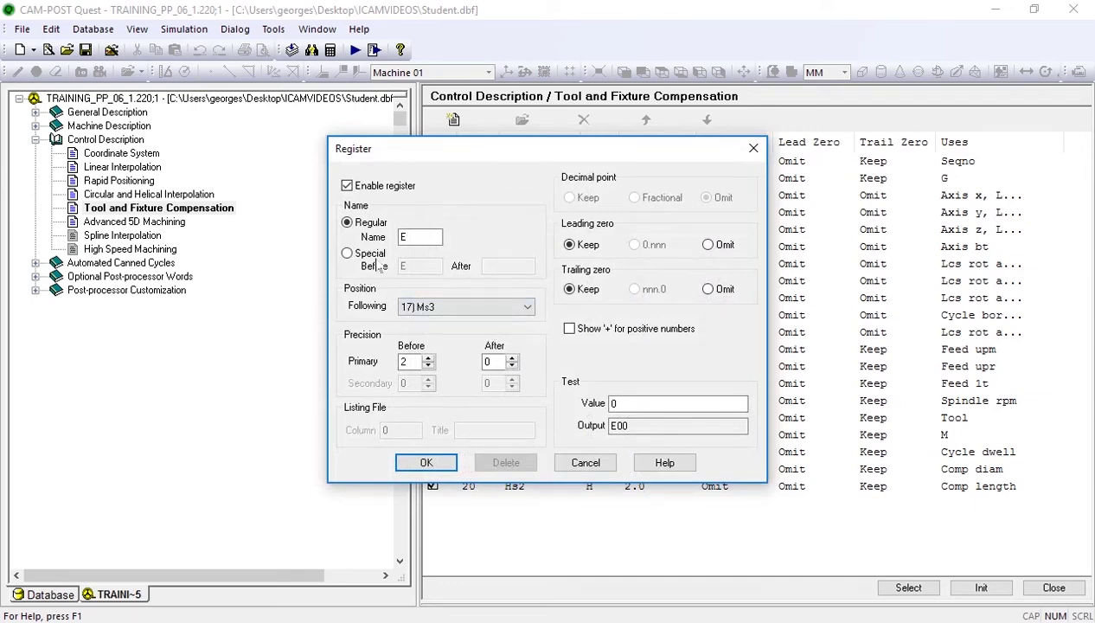
left_click(347, 252)
left_click(421, 261)
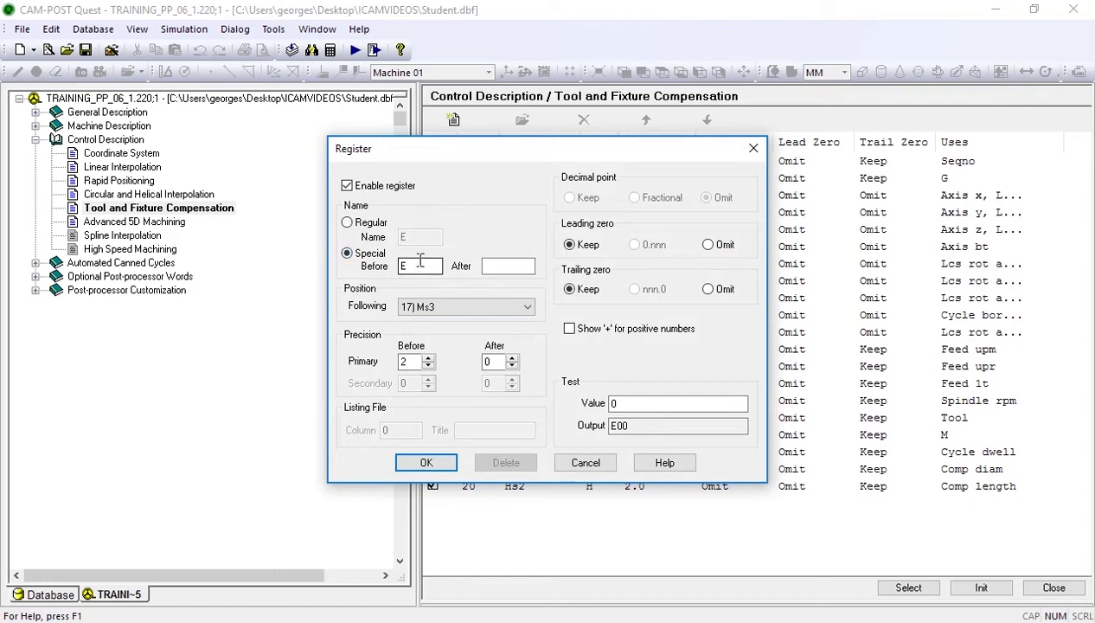
double_click(409, 264)
type("G54.1 P")
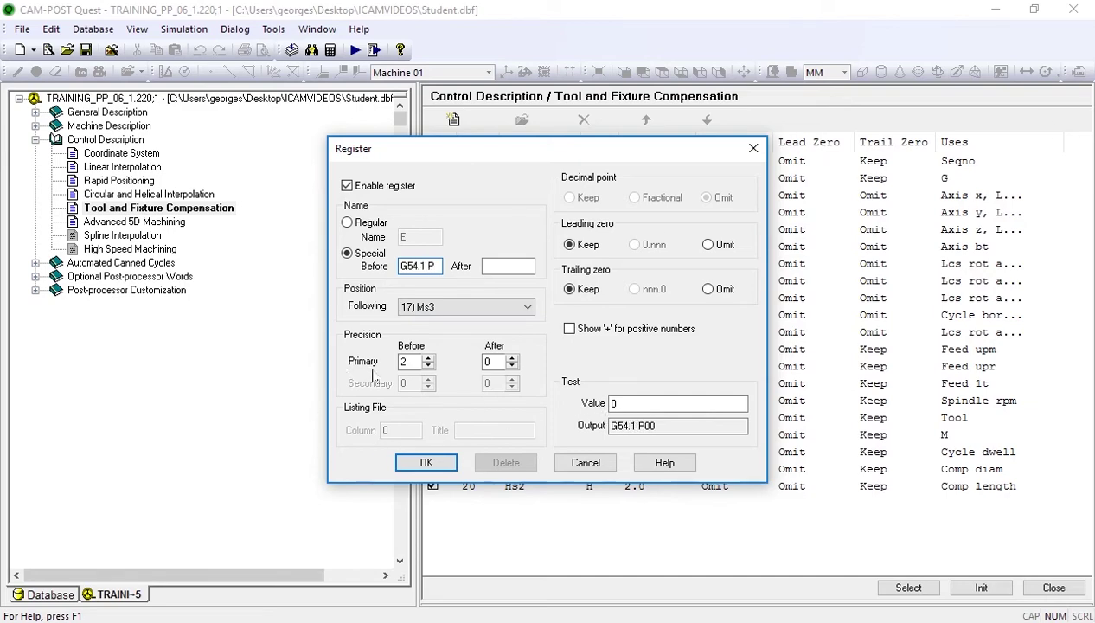
double_click(613, 403)
type("1")
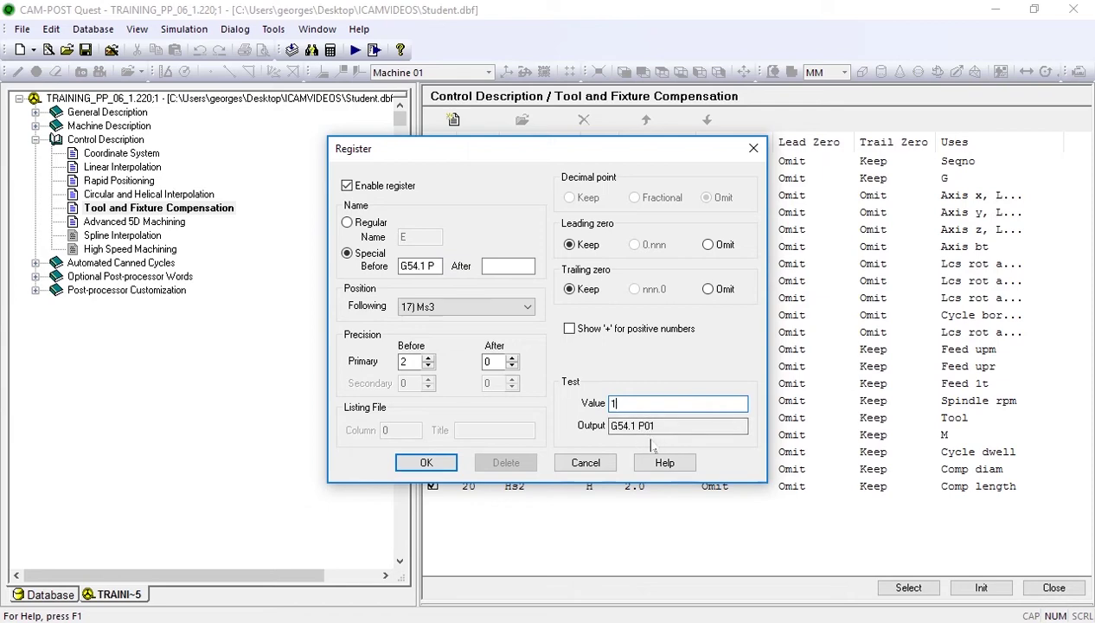
left_click(725, 246)
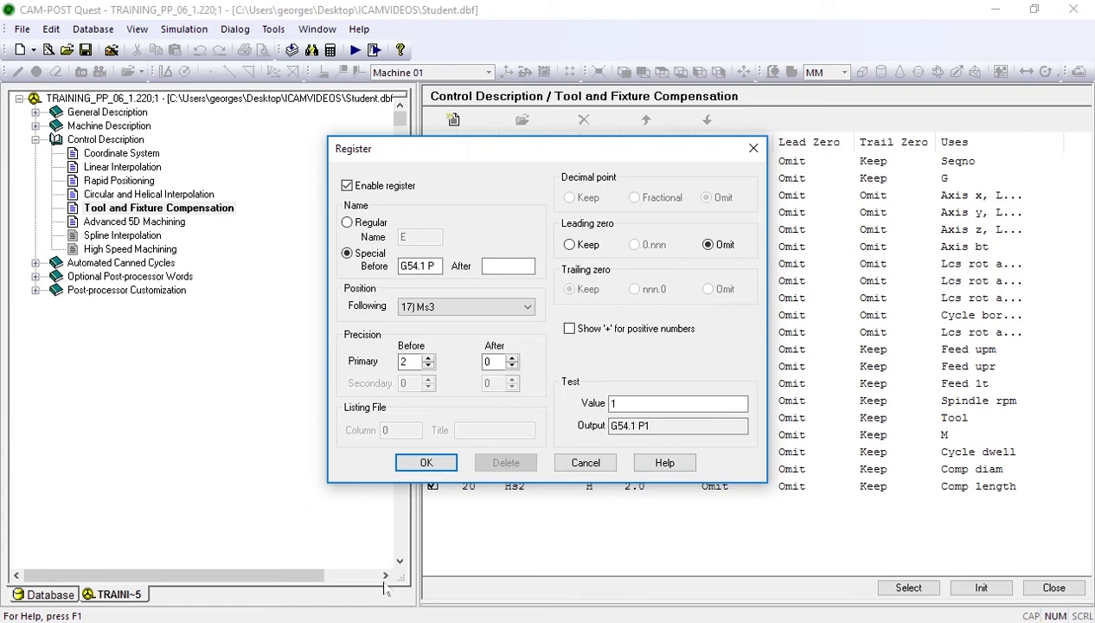
left_click(430, 466)
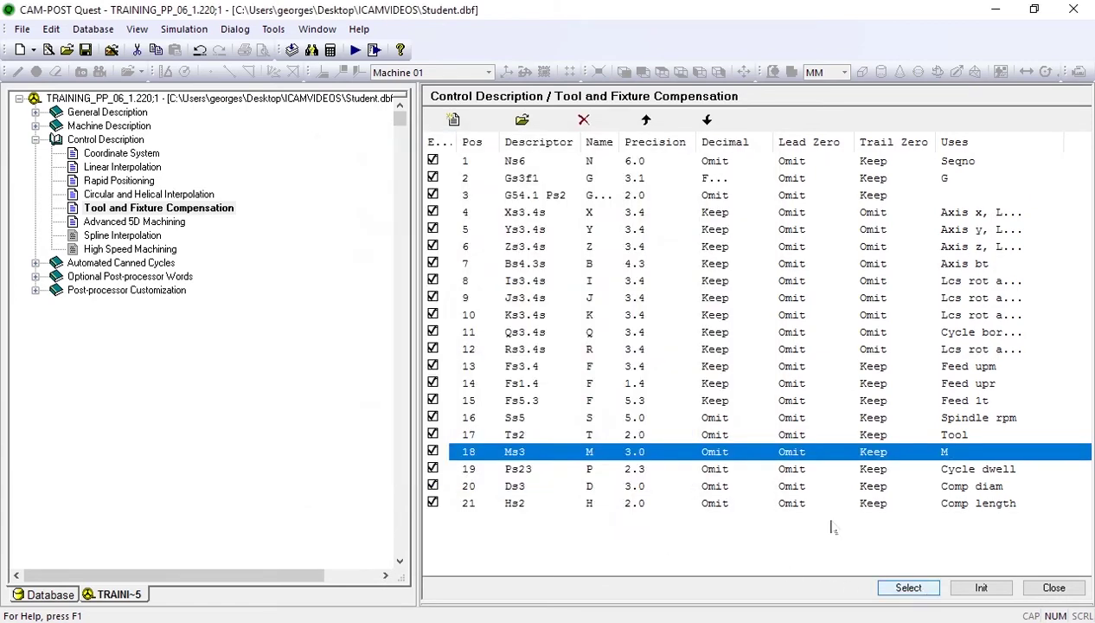
Assign G54.1 Ps2 as the fixture offset register, apply the page, and rerun the post in Gener.
left_click(660, 197)
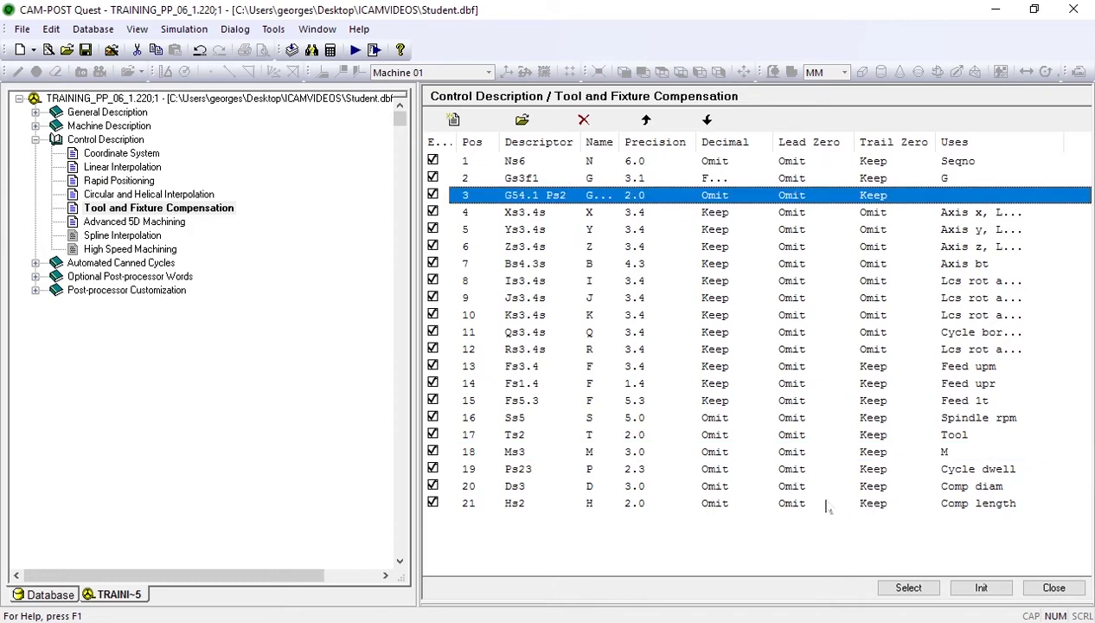
left_click(930, 591)
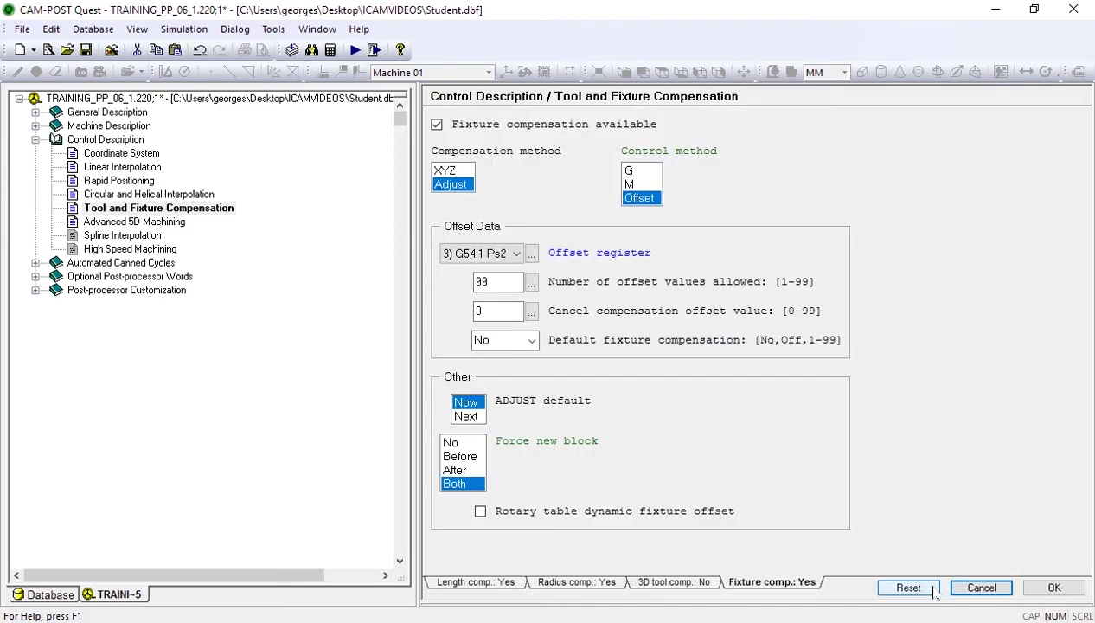
left_click(1035, 588)
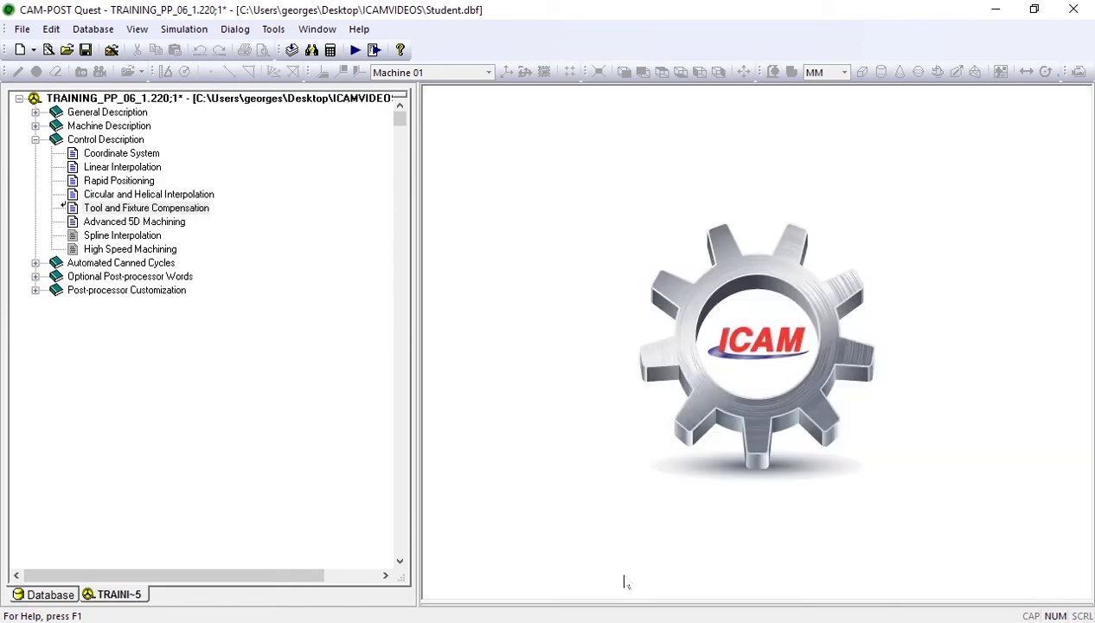
left_click(355, 49)
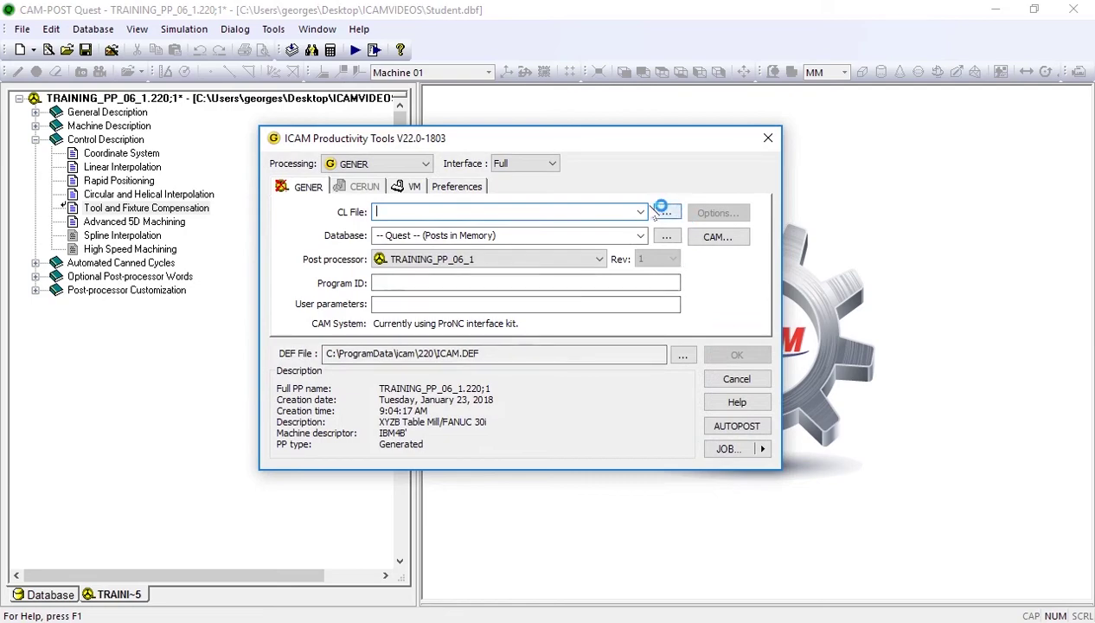
left_click(717, 347)
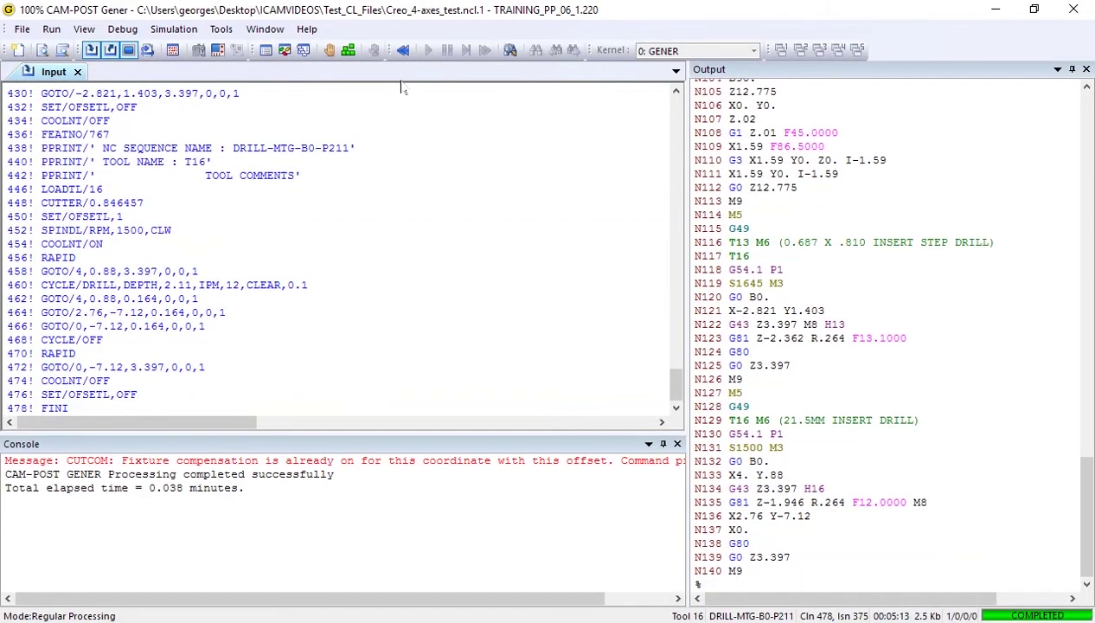
scroll(932, 528, "up", 7)
scroll(932, 529, "up", 20)
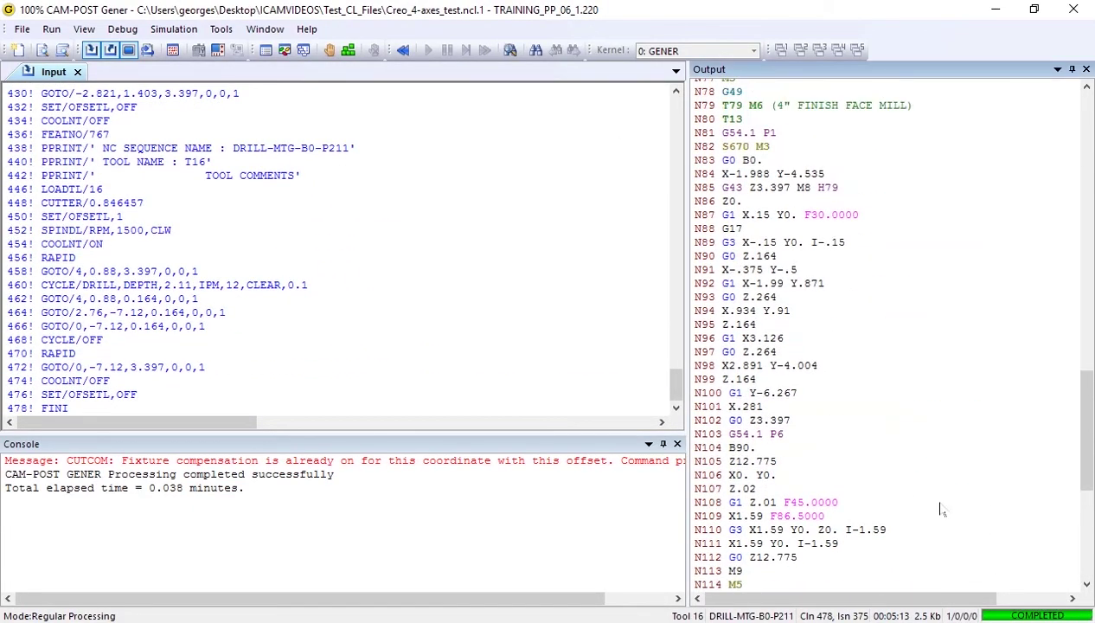
scroll(948, 467, "up", 1)
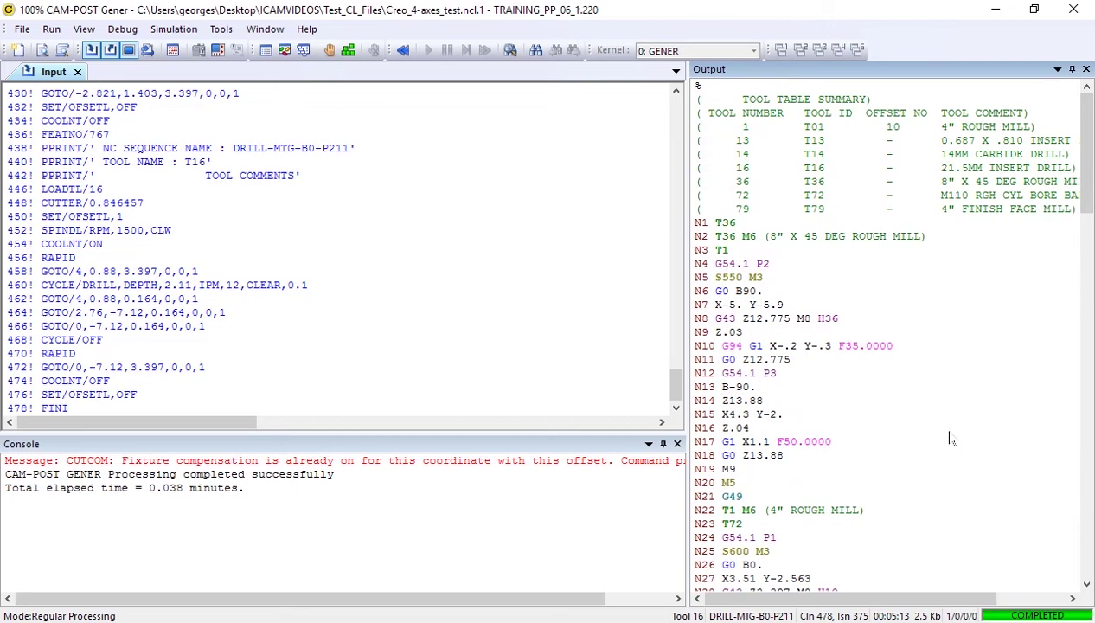
mouse_move(752, 278)
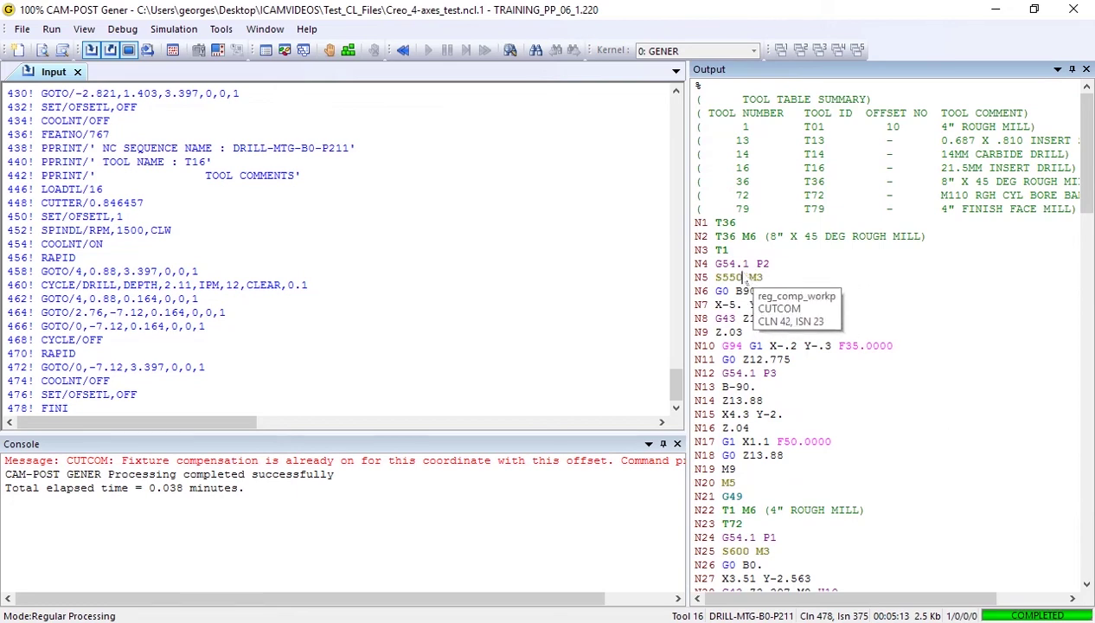